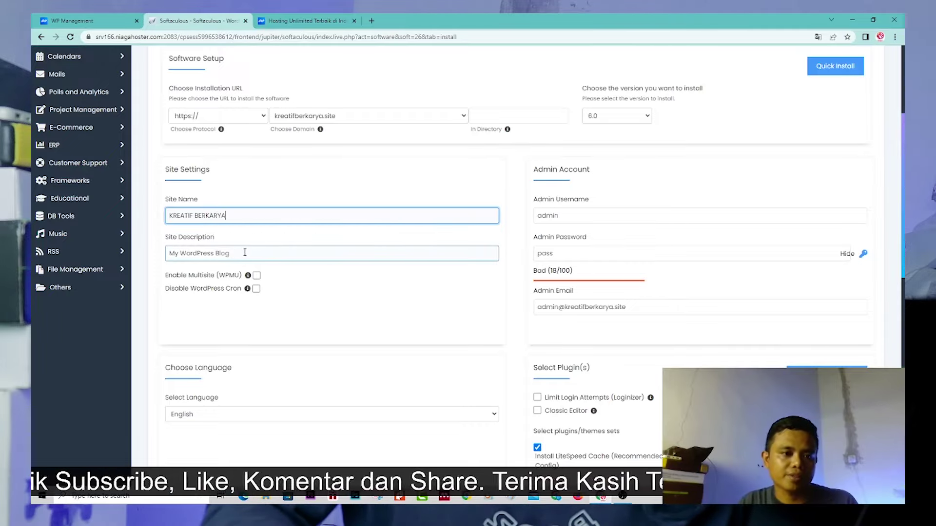
Replace the site description with 'Mari Berkarya Bersama'
drag(247, 257, 151, 261)
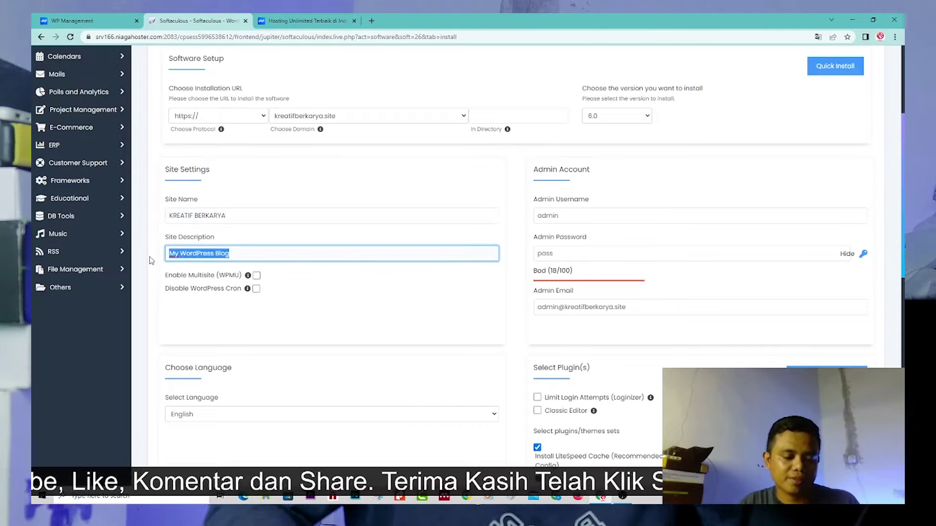
text(MARI)
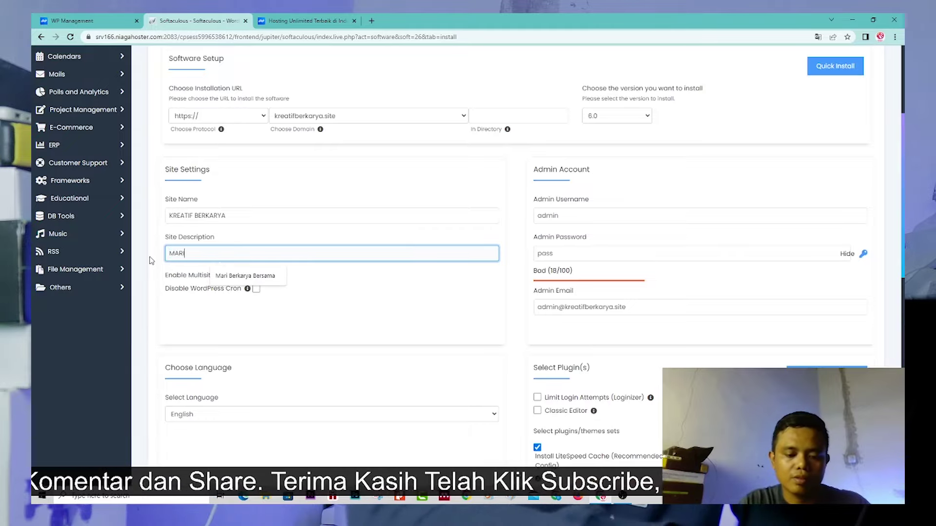
text( bERYA b)
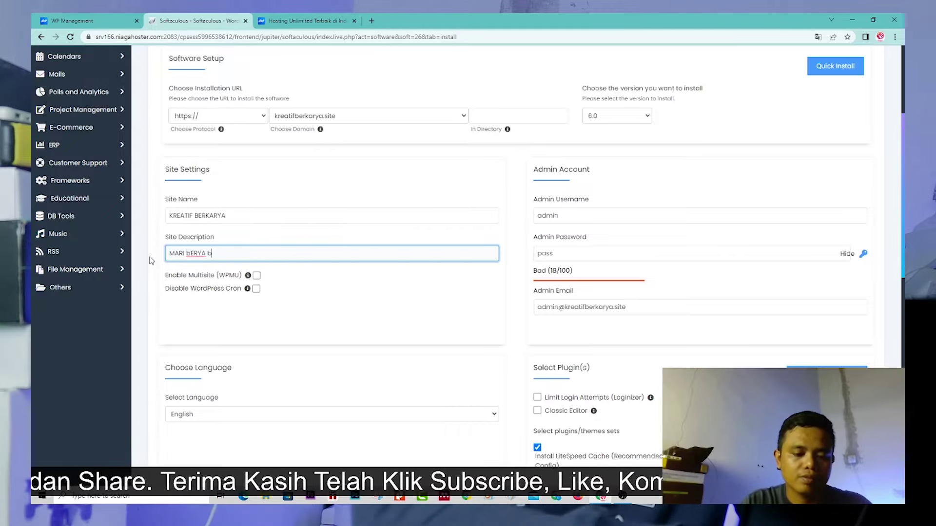
text(ERSAM)
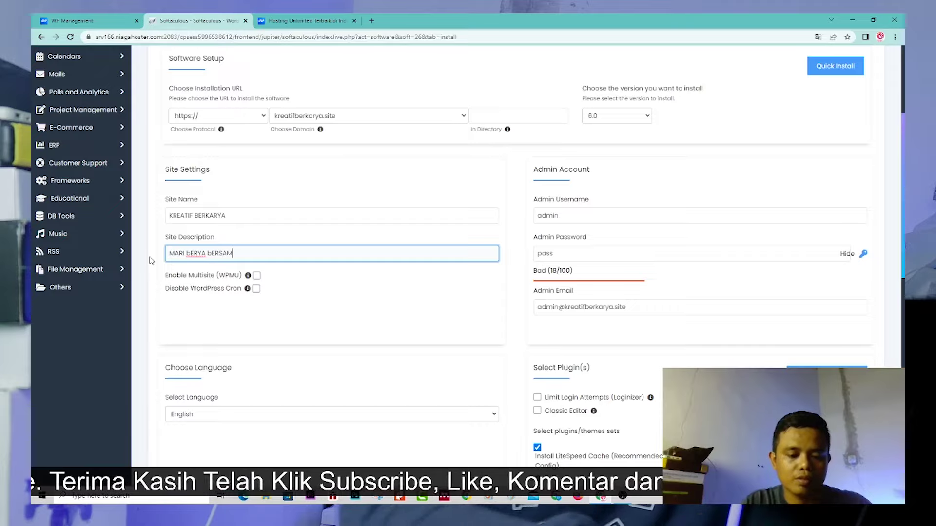
text(A)
key(BackSpace)
key(BackSpace)
key(BackSpace)
key(BackSpace)
key(BackSpace)
key(BackSpace)
key(BackSpace)
key(BackSpace)
key(BackSpace)
key(BackSpace)
key(BackSpace)
key(BackSpace)
key(BackSpace)
key(BackSpace)
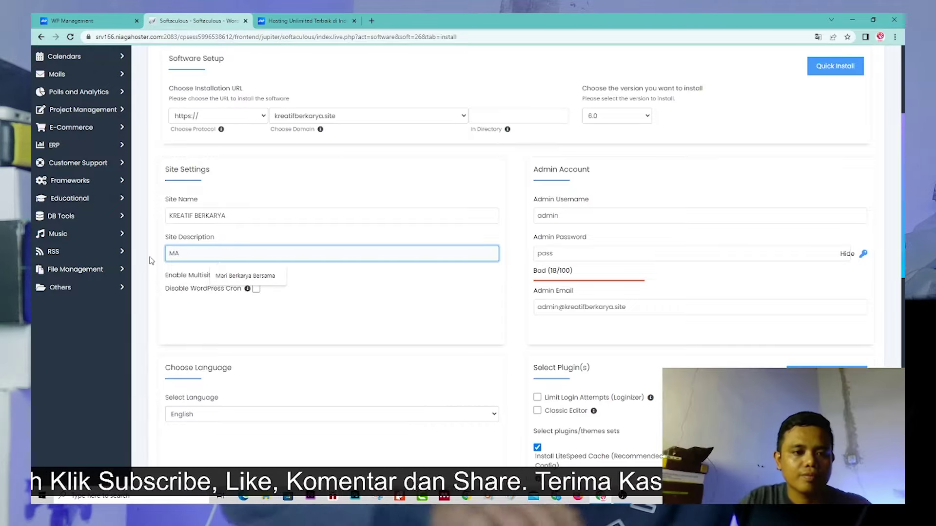
click(225, 278)
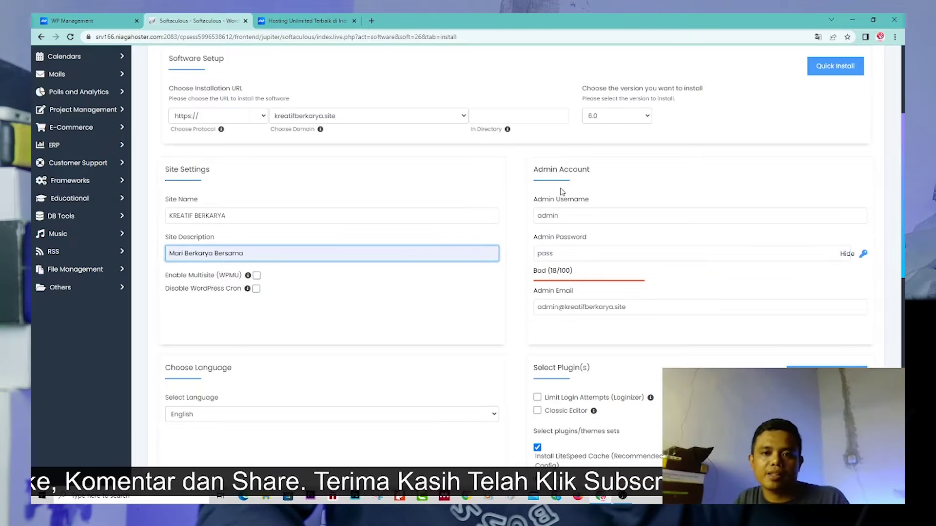
Overwrite the default admin password with a new password
click(592, 216)
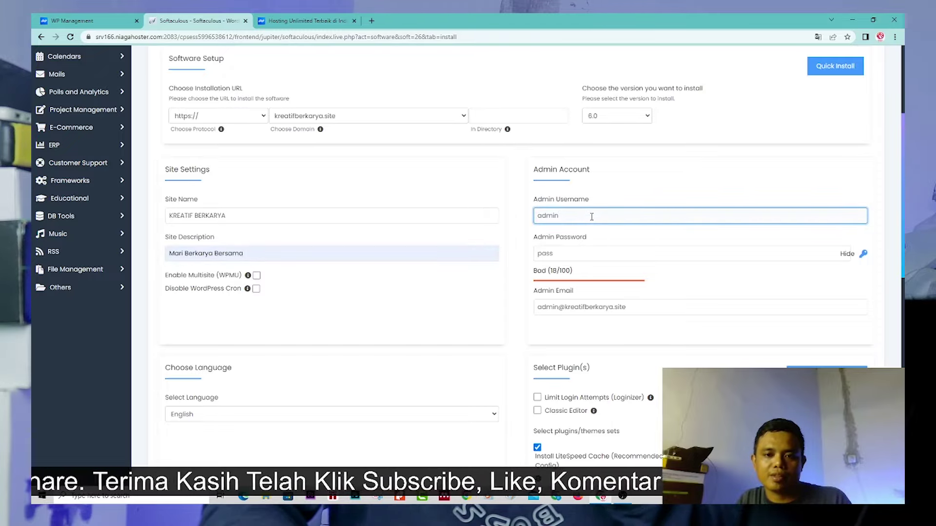
double_click(565, 255)
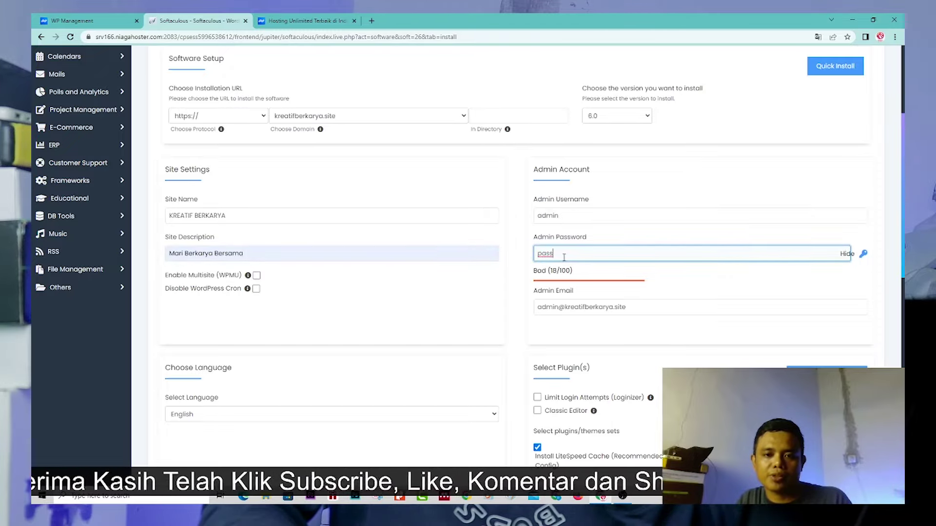
click(511, 274)
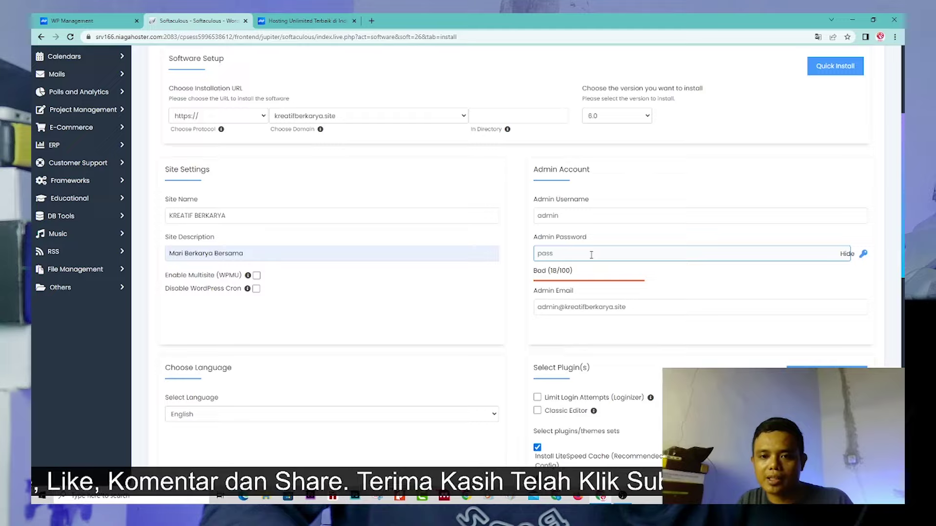
drag(591, 255, 517, 259)
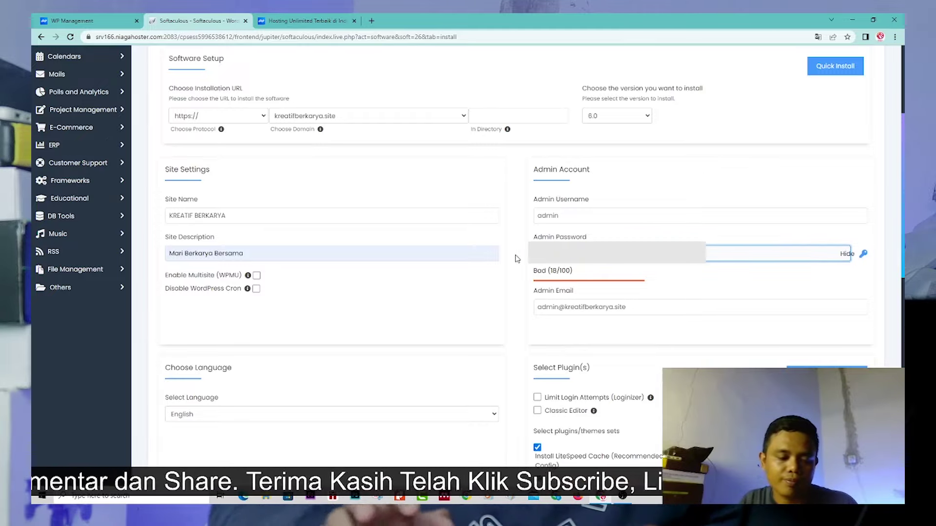
text(12)
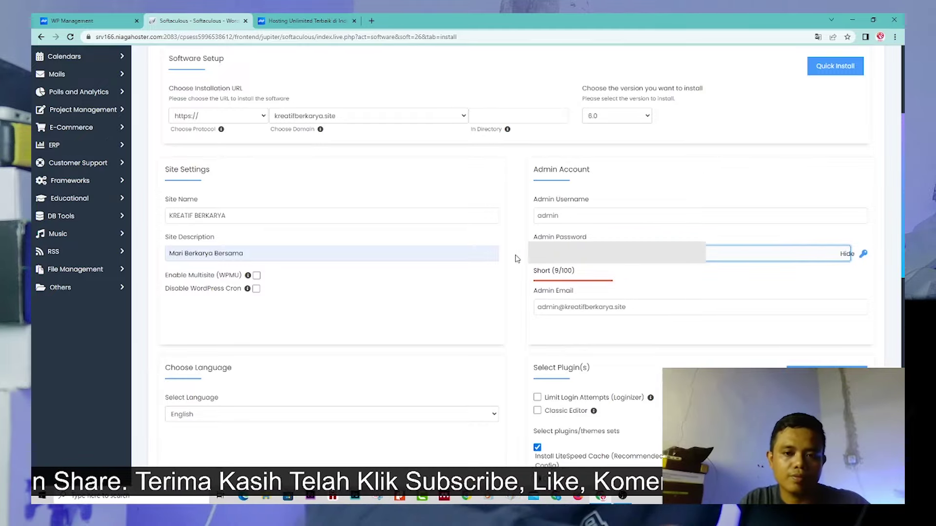
text(3456)
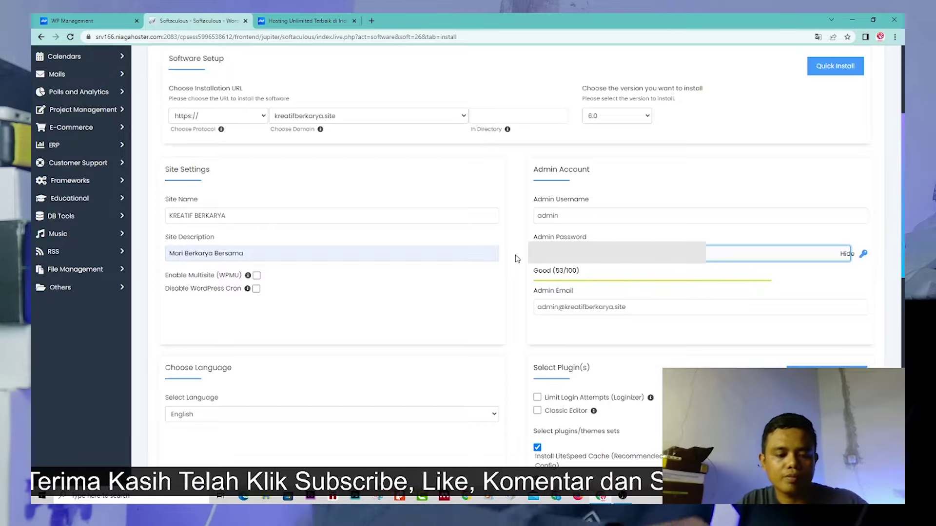
text(7)
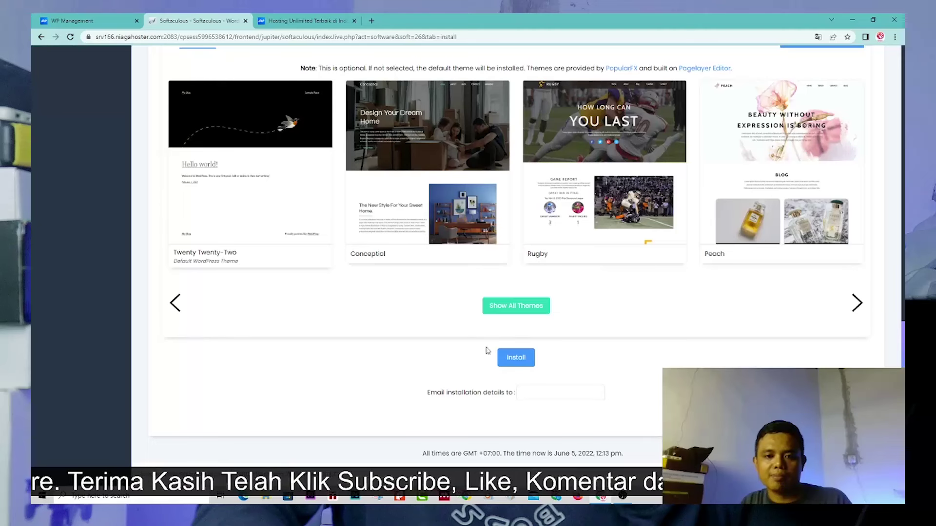
Install WordPress on kreatifberkarya.site and wait for the Congratulations page
click(518, 364)
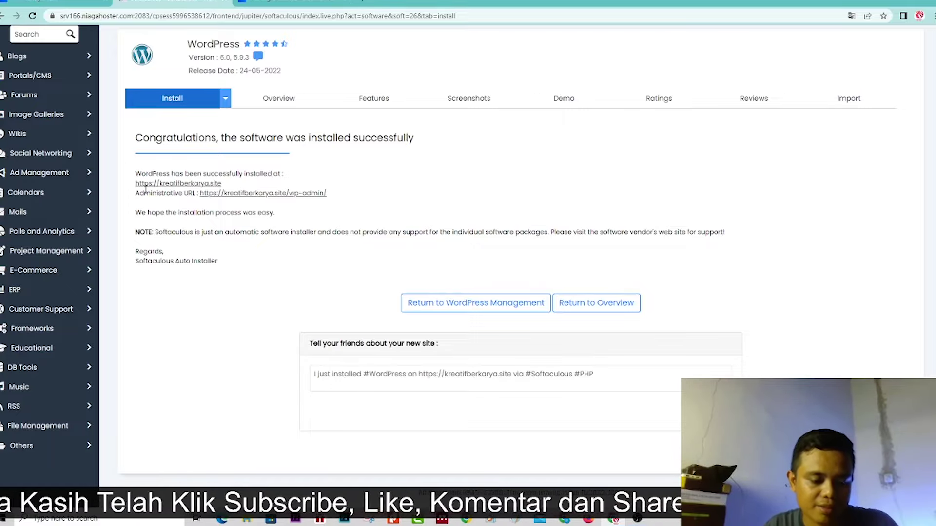
Zoom in and highlight the new site address and the wp-admin URL on the success page
key(ctrl+plus)
key(ctrl+plus)
key(ctrl+plus)
key(ctrl+plus)
key(ctrl+plus)
key(ctrl+plus)
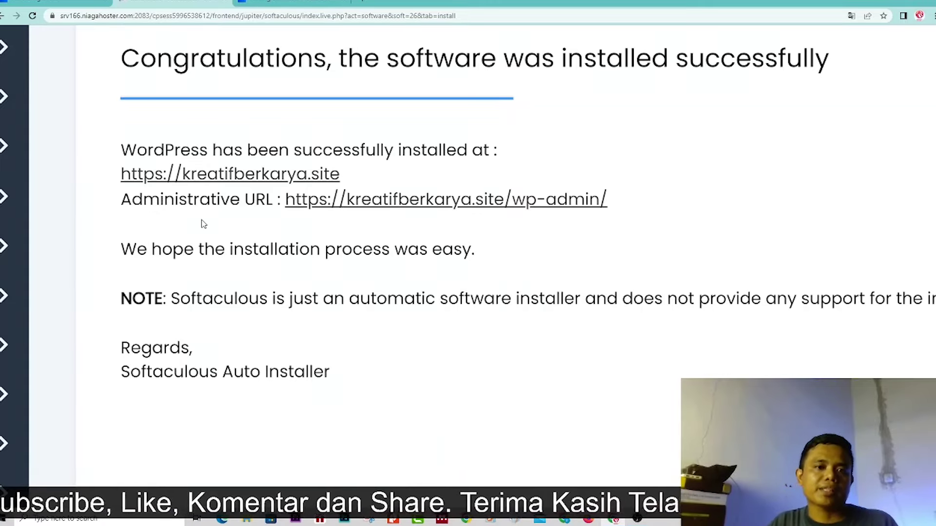
drag(119, 174, 344, 184)
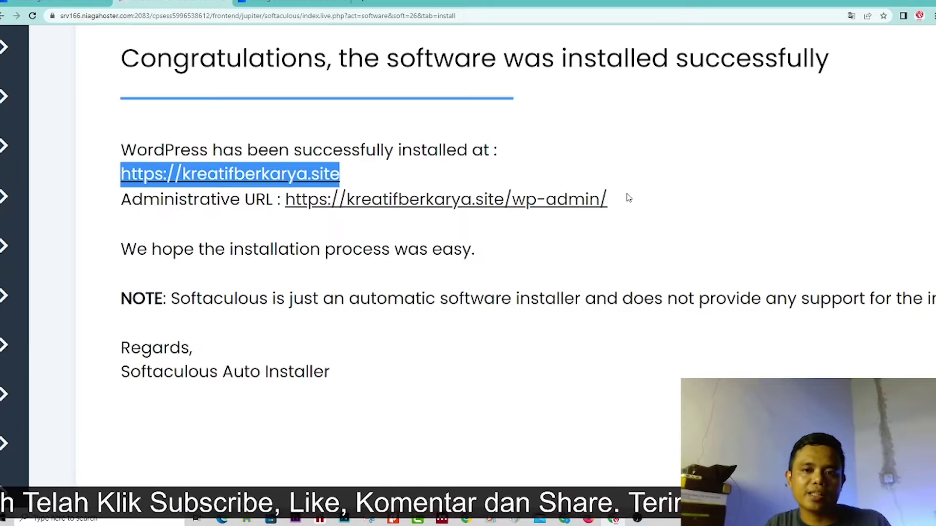
drag(636, 203, 289, 207)
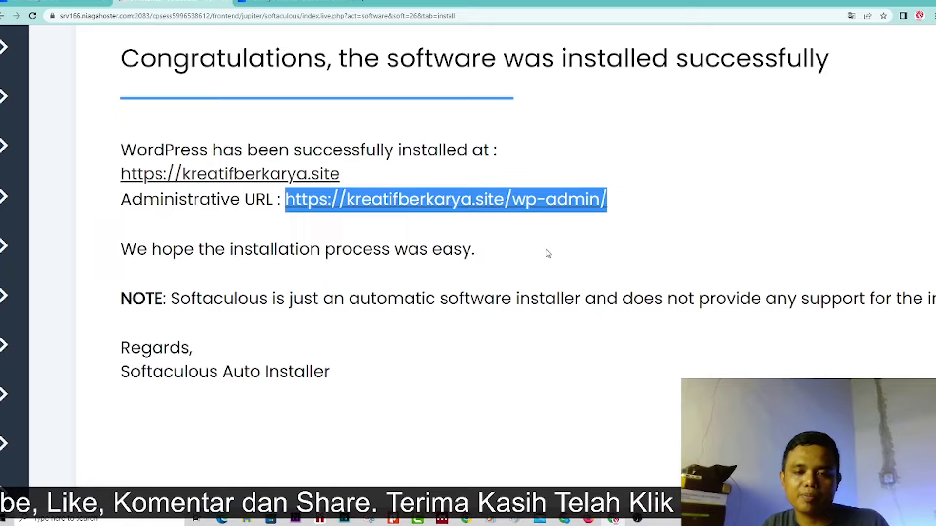
click(597, 232)
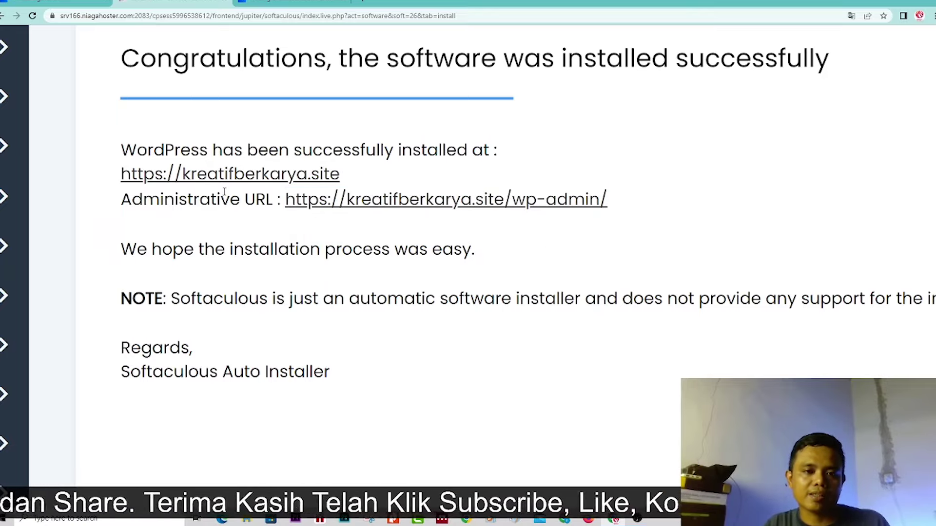
drag(119, 178, 340, 184)
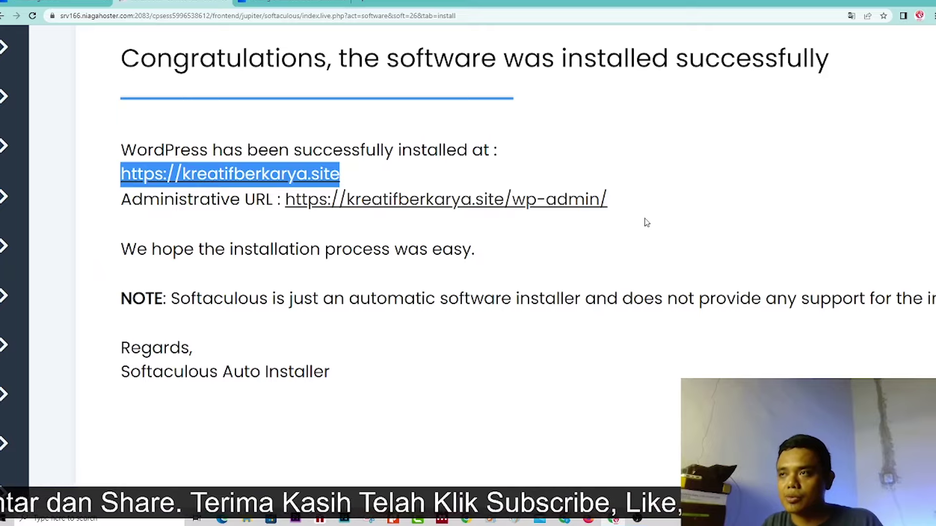
drag(609, 209, 286, 199)
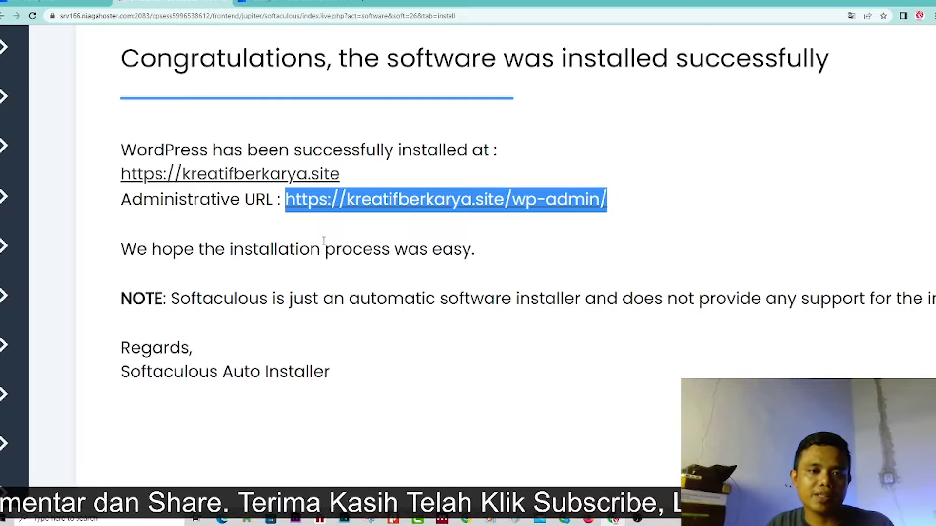
right_click(225, 182)
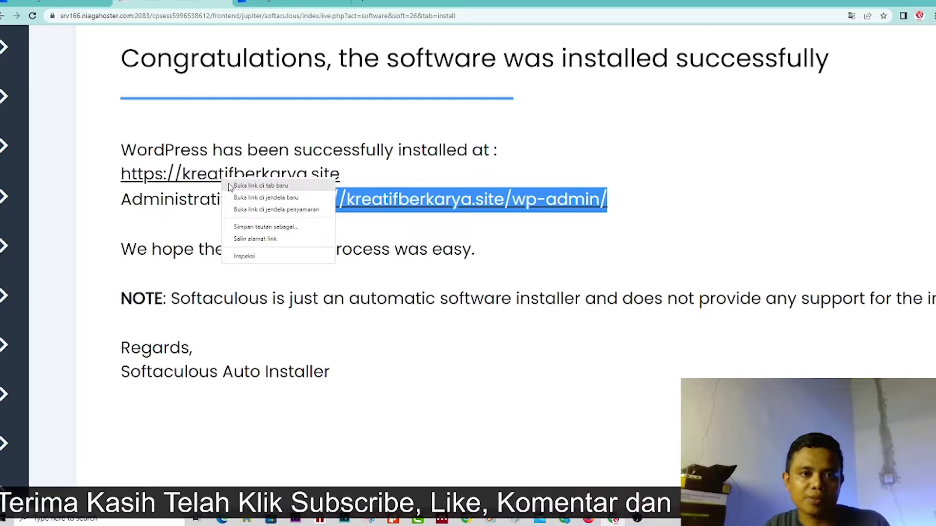
click(243, 186)
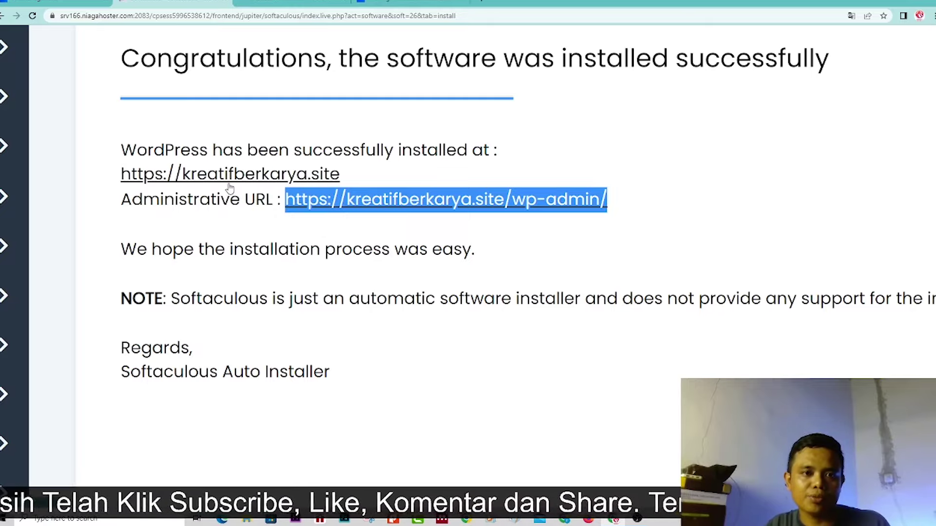
right_click(398, 207)
click(415, 211)
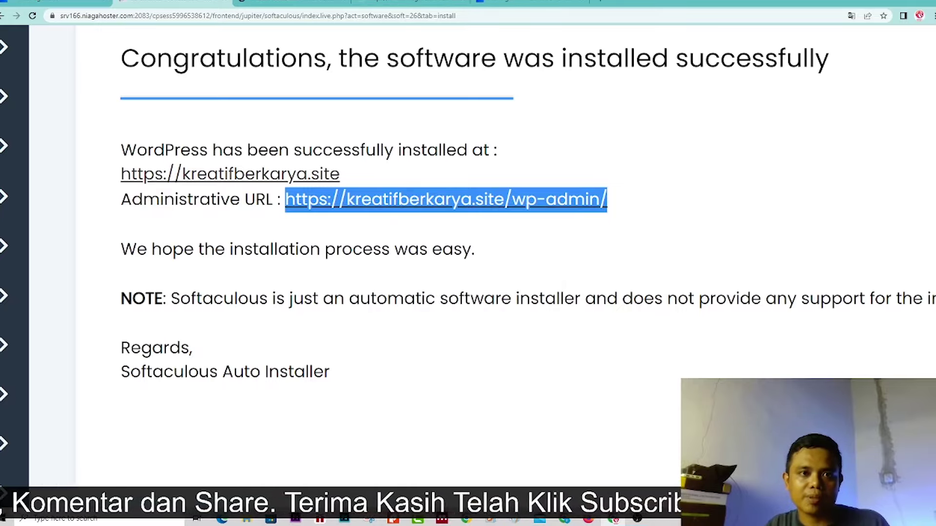
key(ctrl+Tab)
Glance over the new homepage, then log the admin out from the wp-admin profile menu
scroll(407, 238, down, 3)
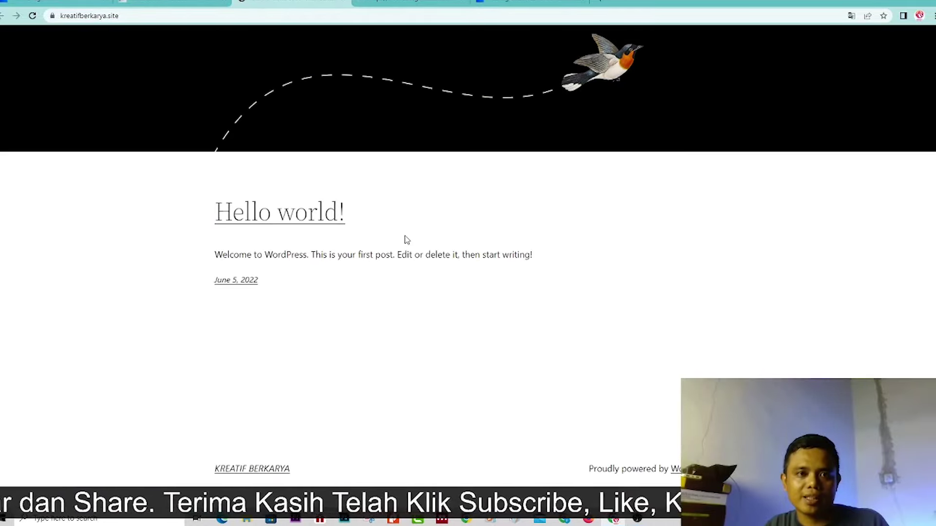
scroll(407, 239, up, 3)
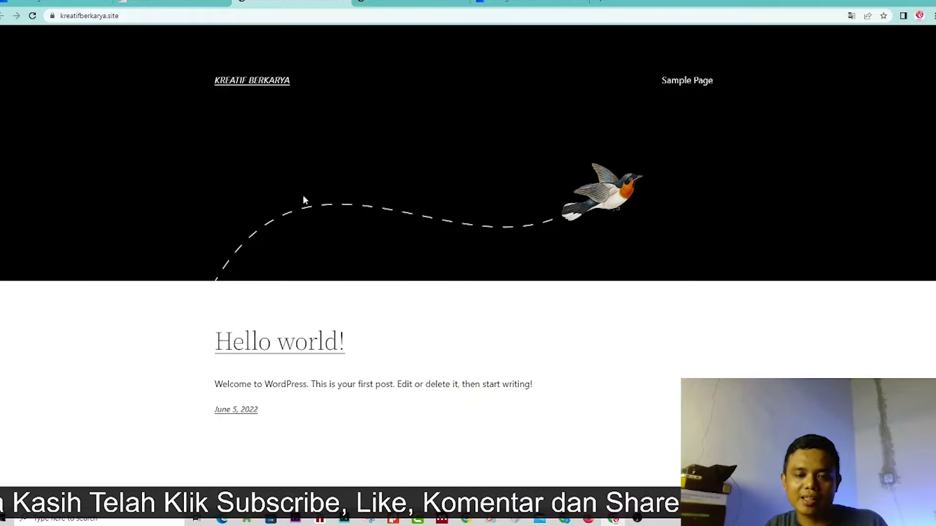
key(ctrl+Tab)
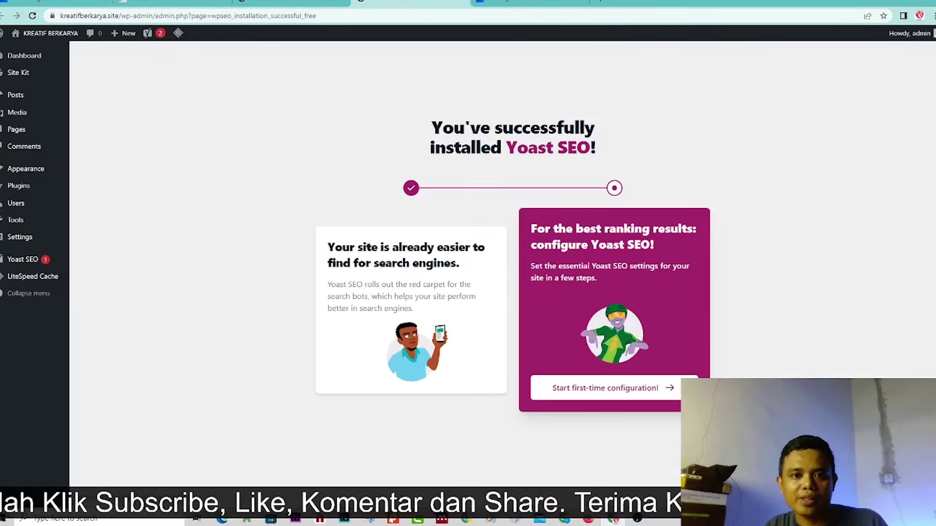
click(916, 35)
mouse_move(902, 34)
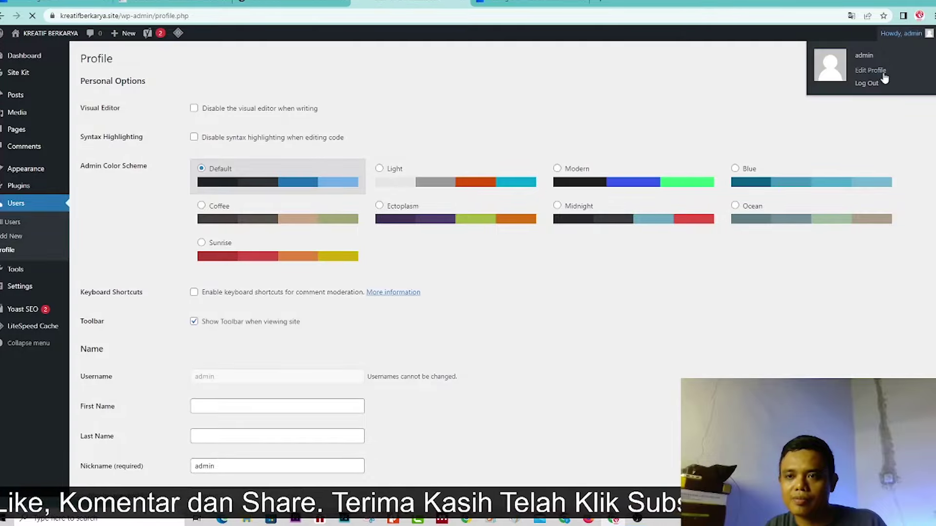
click(875, 88)
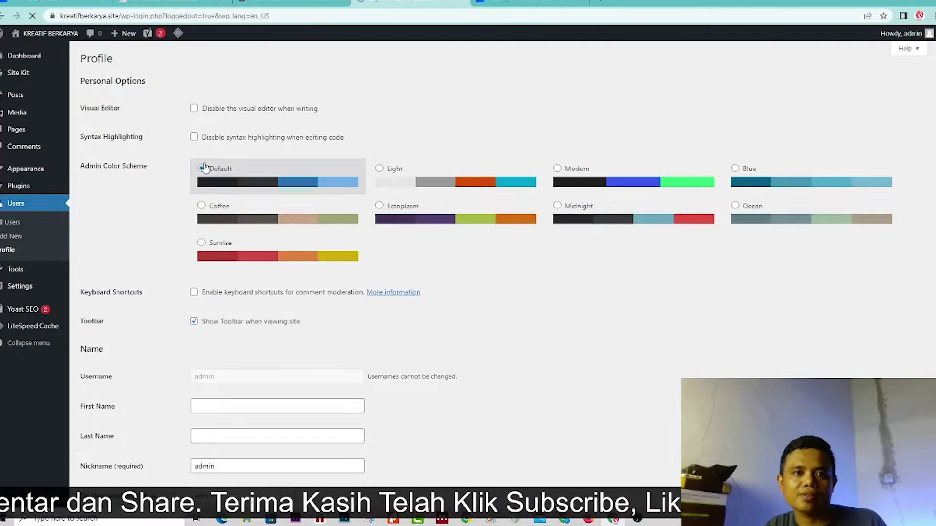
click(239, 130)
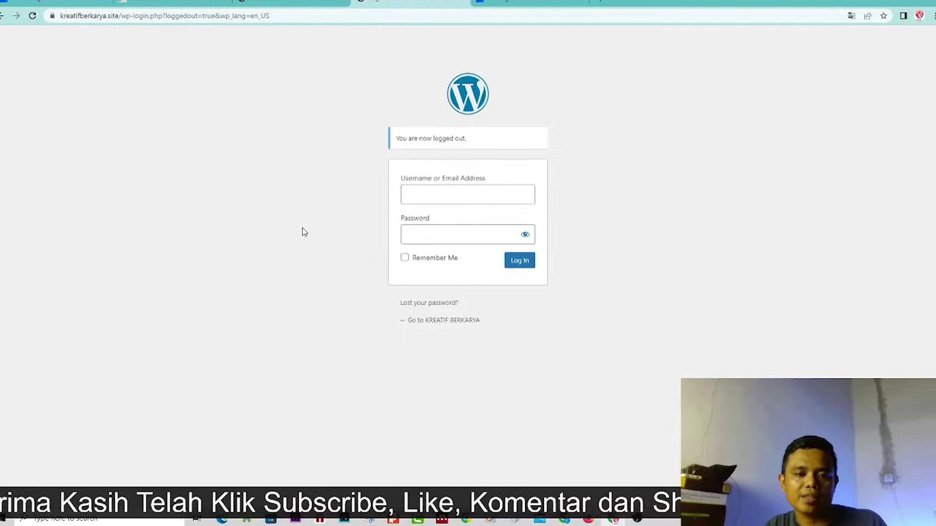
Sign in to wp-admin with username admin and the account password
click(442, 197)
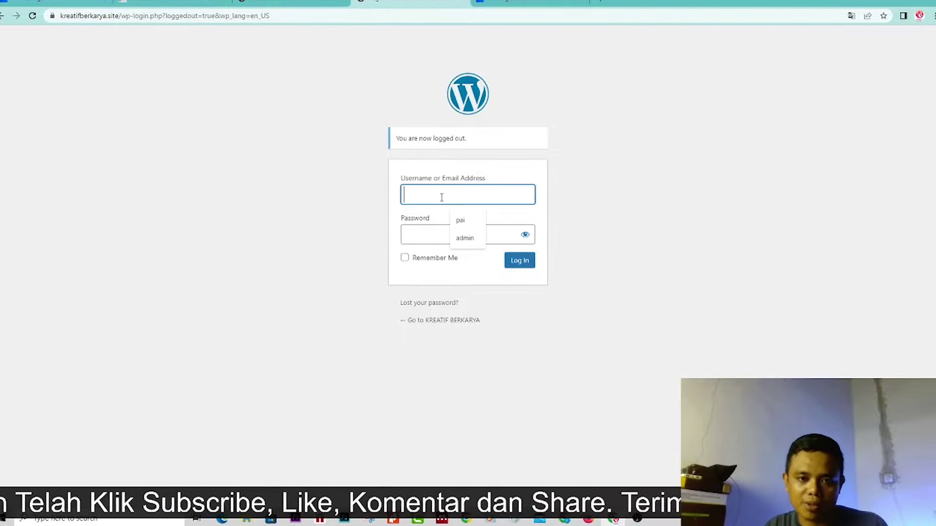
text(admin)
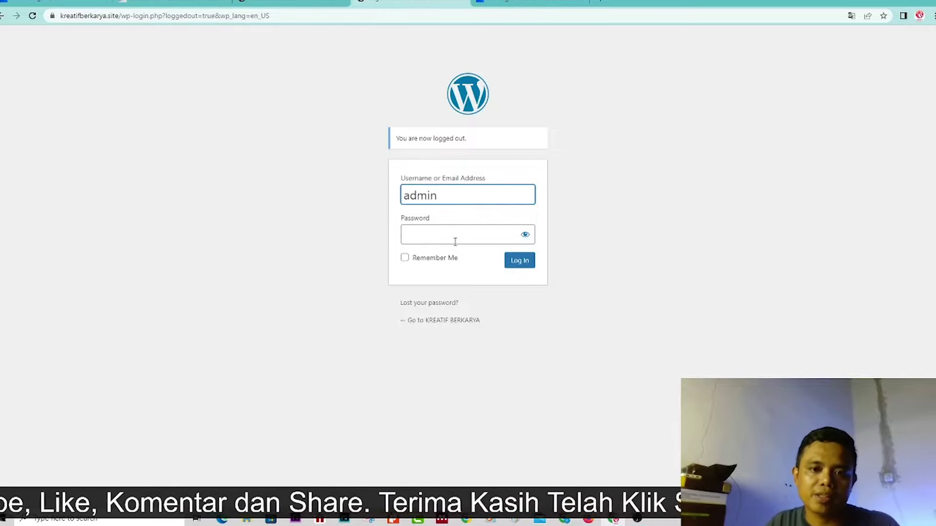
click(453, 234)
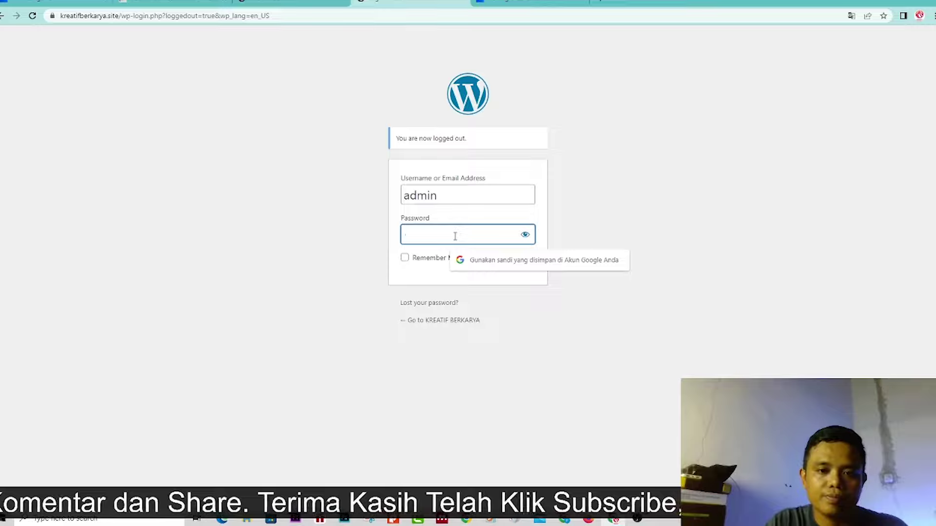
text(•••)
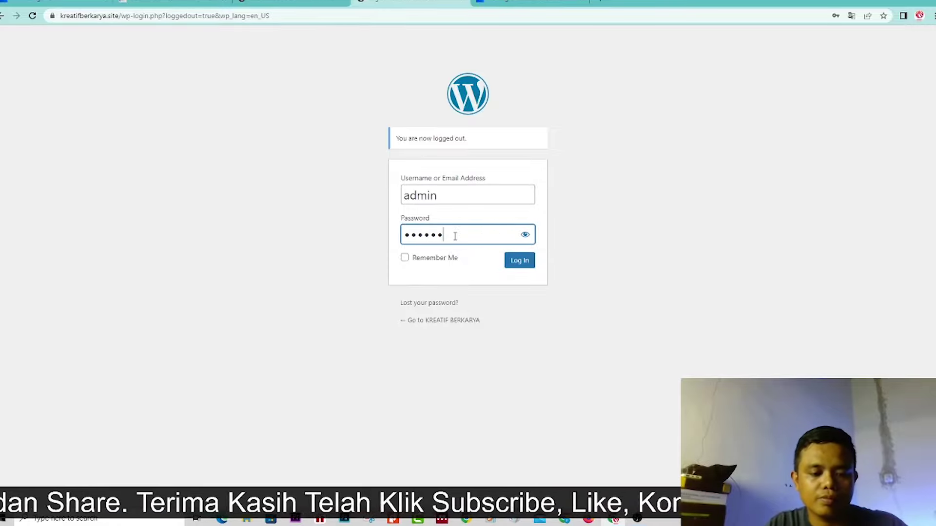
text(•••••••)
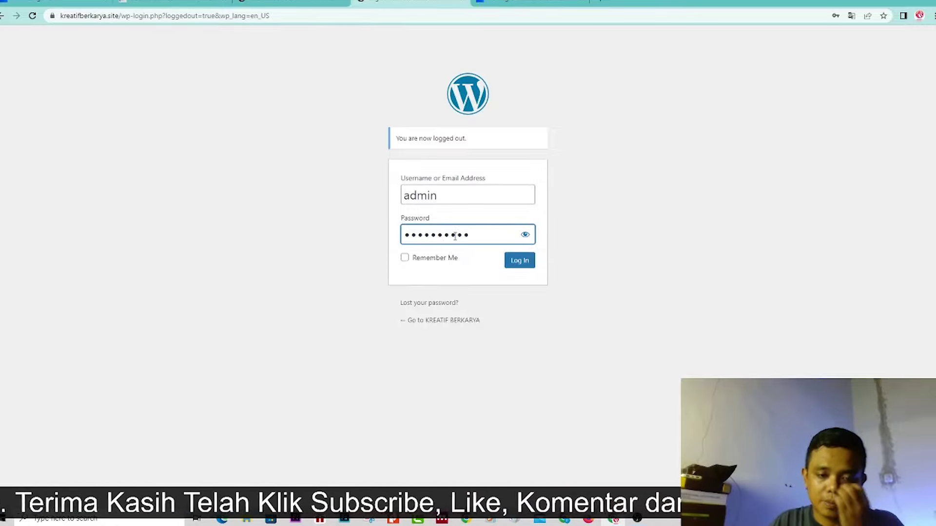
click(520, 264)
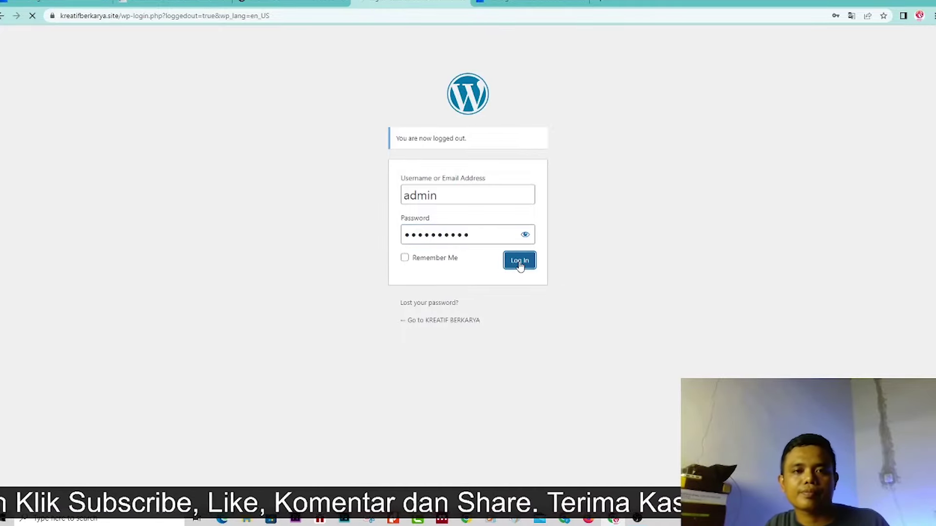